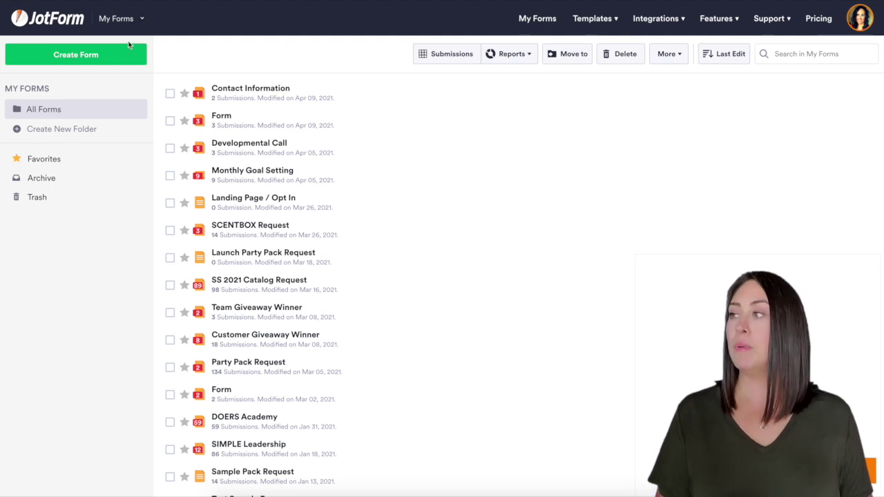
# Start a new form from a template and search the templates for 'colorstreet'.
pyautogui.click(88, 55)
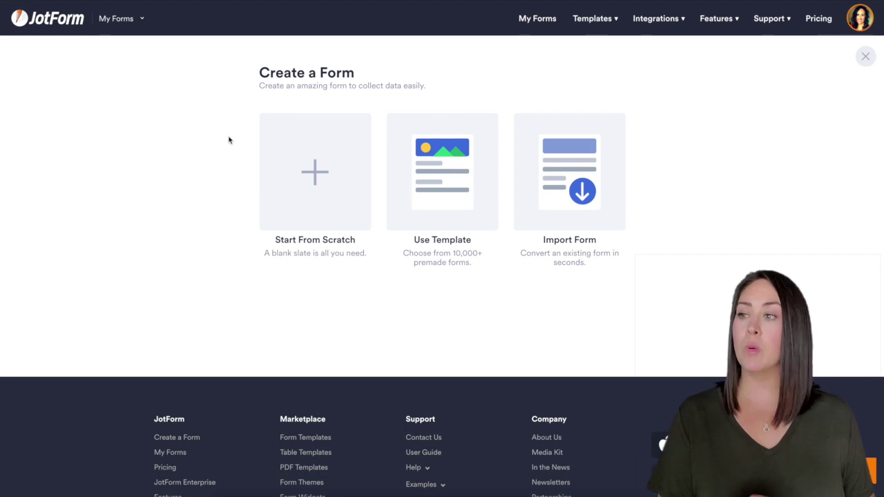
pyautogui.click(443, 180)
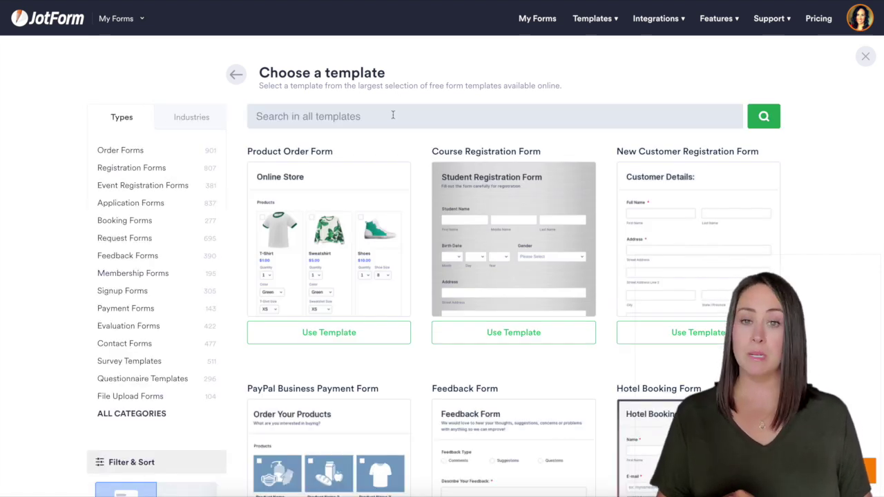
pyautogui.click(393, 115)
pyautogui.write('colorstreet')
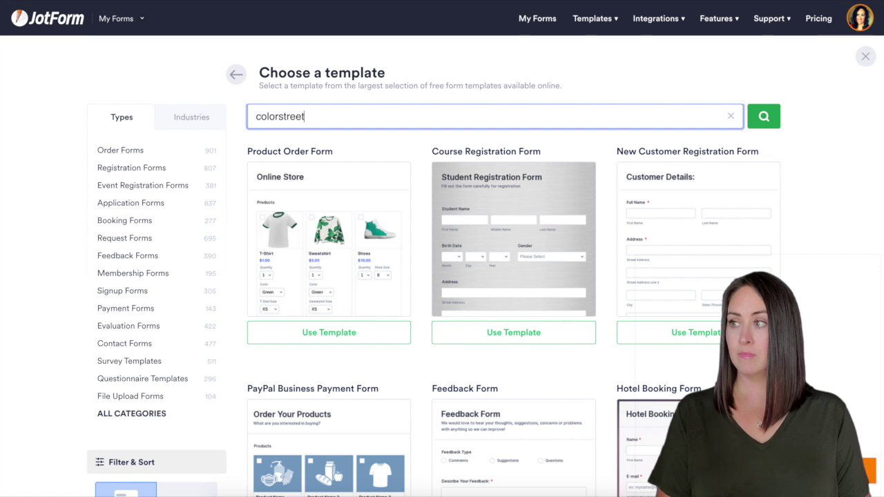
pyautogui.press('Return')
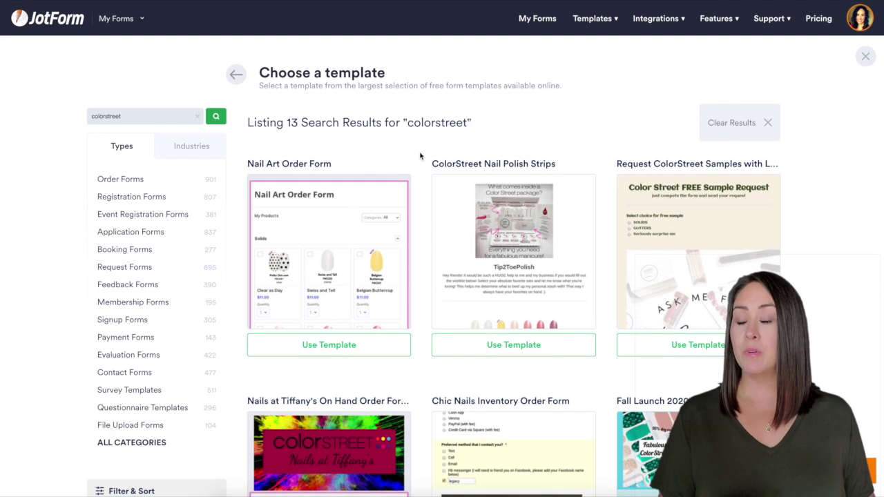
# Go back and start a blank Classic Form from scratch instead.
pyautogui.click(236, 75)
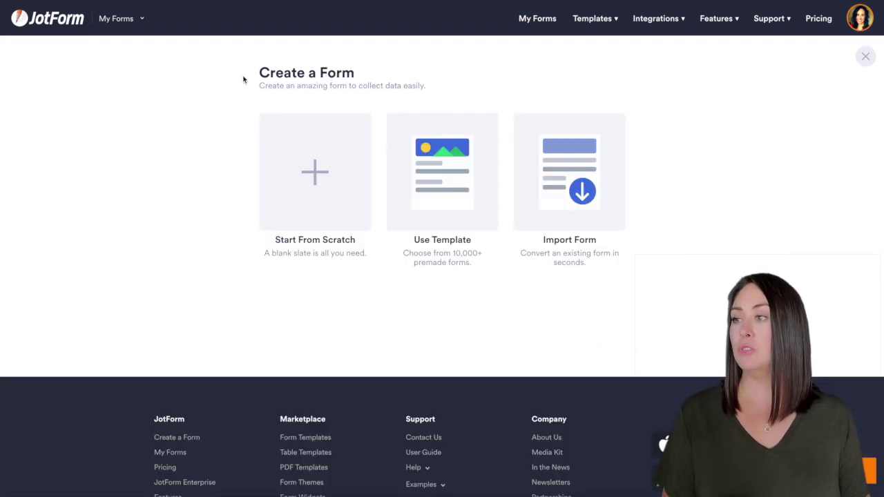
pyautogui.click(306, 195)
pyautogui.click(370, 183)
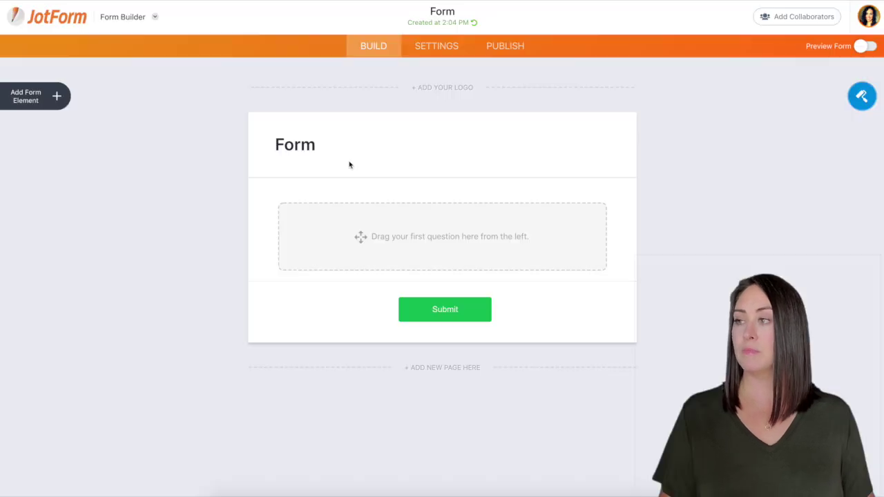
# Retitle the form heading to 'Kimberly's Stock' and centre its text alignment.
pyautogui.click(304, 148)
pyautogui.doubleClick(303, 146)
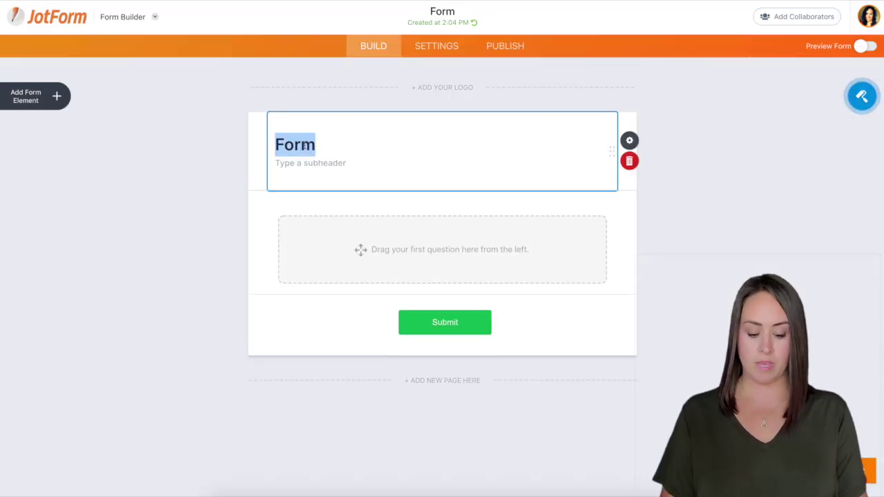
pyautogui.write("Kimberly's Stock")
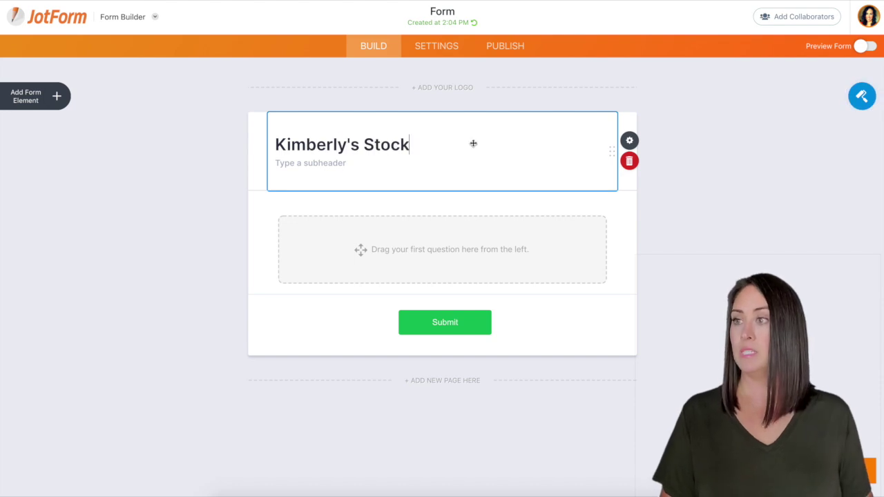
pyautogui.click(634, 145)
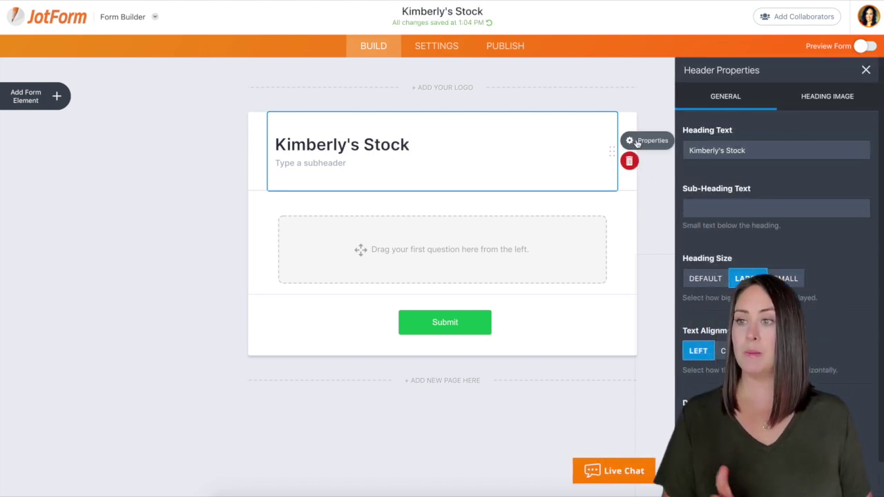
pyautogui.click(724, 351)
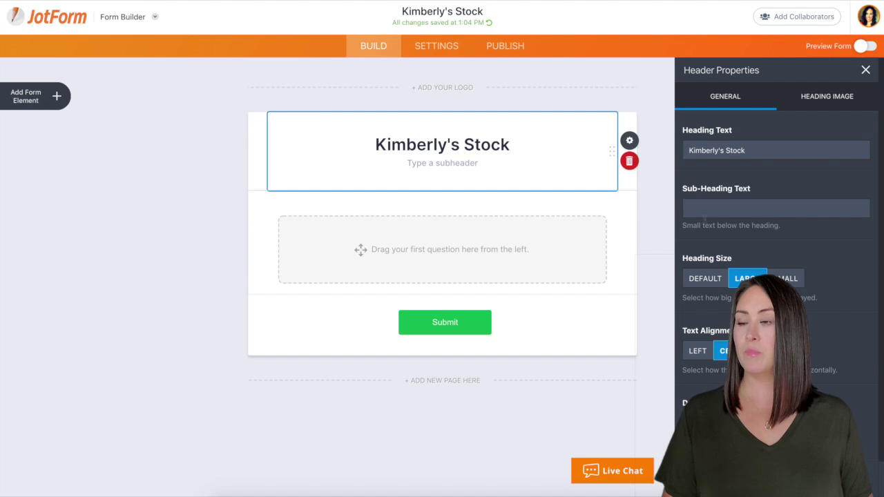
pyautogui.click(661, 204)
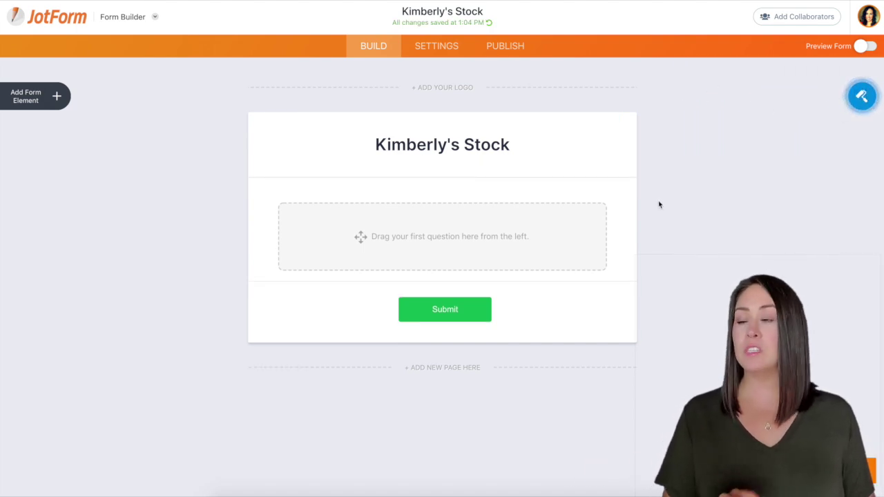
# Search the widgets for 'gift' and add the Quantity Gift Registry widget.
pyautogui.click(49, 102)
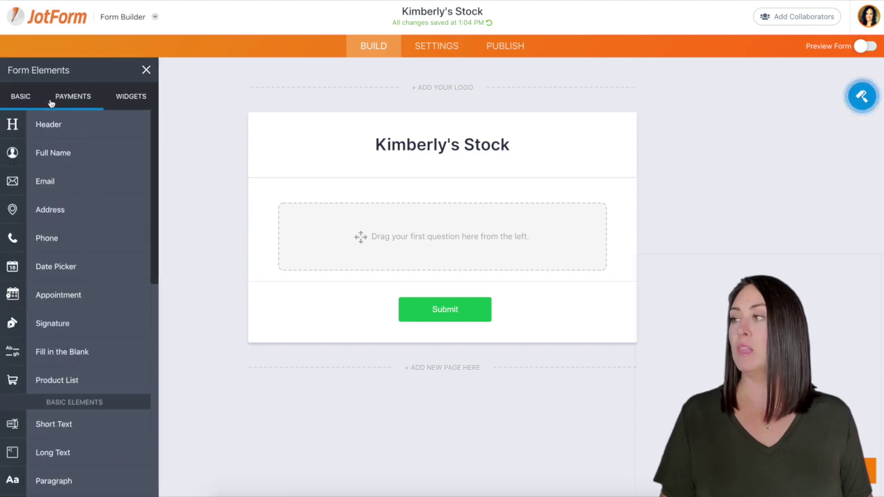
pyautogui.click(116, 105)
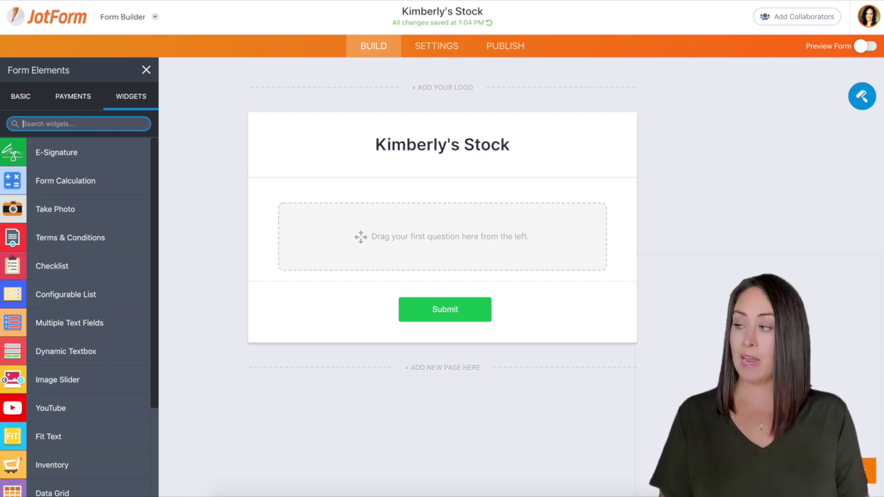
pyautogui.write('inven')
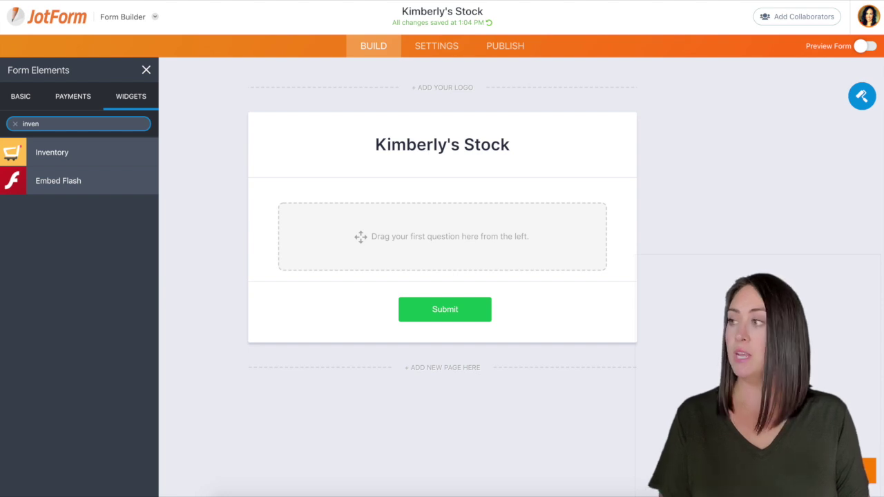
pyautogui.press('BackSpace')
pyautogui.press('BackSpace')
pyautogui.press('BackSpace')
pyautogui.press('BackSpace')
pyautogui.press('BackSpace')
pyautogui.write('gift')
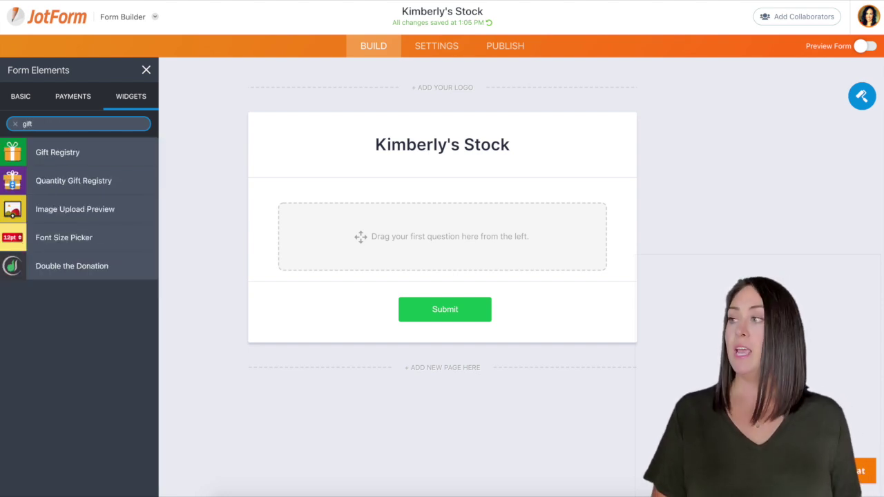
pyautogui.click(66, 182)
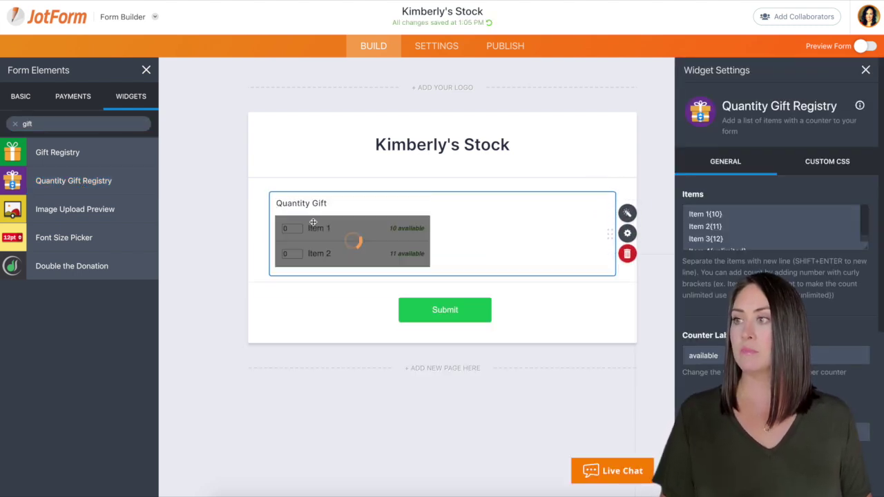
# Change the gift registry question label to 'Scentsy Bars'.
pyautogui.tripleClick(294, 202)
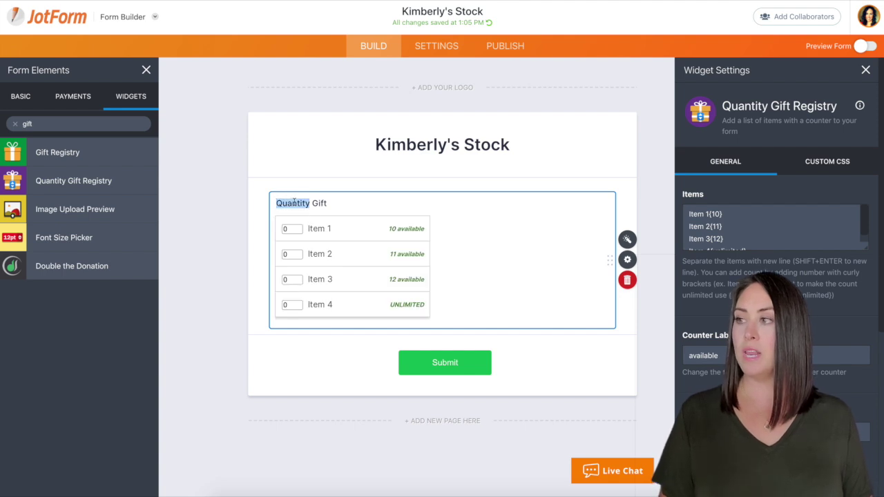
pyautogui.write('Scentsy Bars')
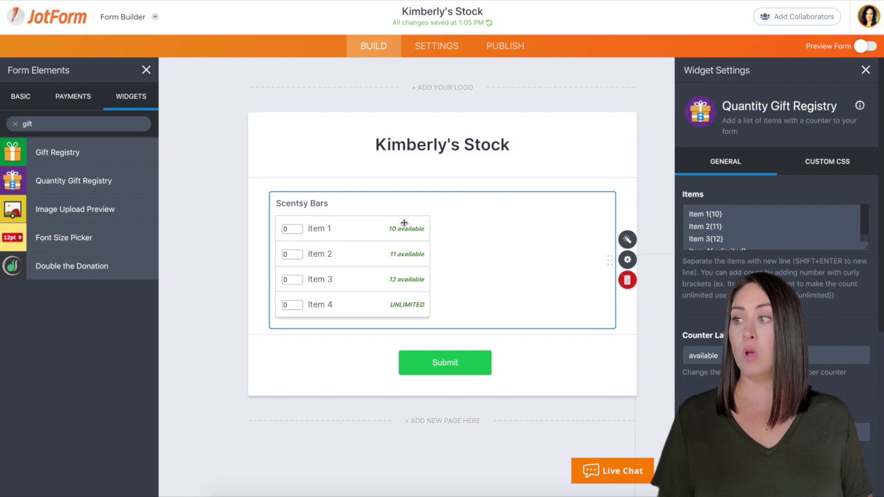
pyautogui.scroll(-1, 760, 228)
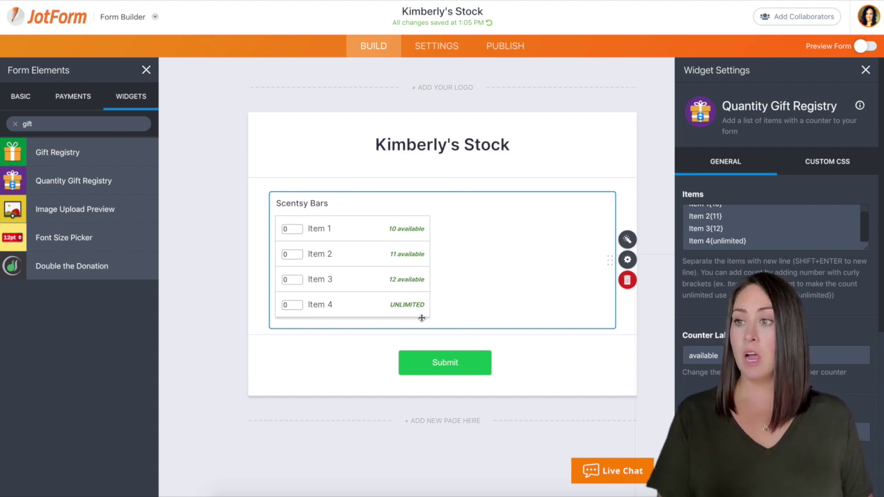
# Replace the registry items with Luna {12}, Amber Road {4} and Welcome Summer {9}.
pyautogui.click(751, 241)
pyautogui.hotkey('ctrl', 'a')
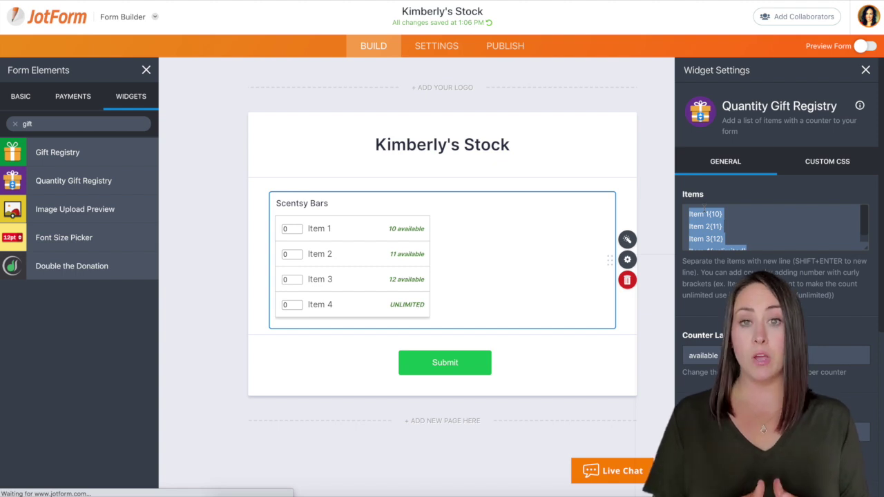
pyautogui.write('Luna{12}')
pyautogui.hotkey('shift', 'Return')
pyautogui.write('Amber Road {4}')
pyautogui.hotkey('shift', 'Return')
pyautogui.write('Welcome Summer {9}')
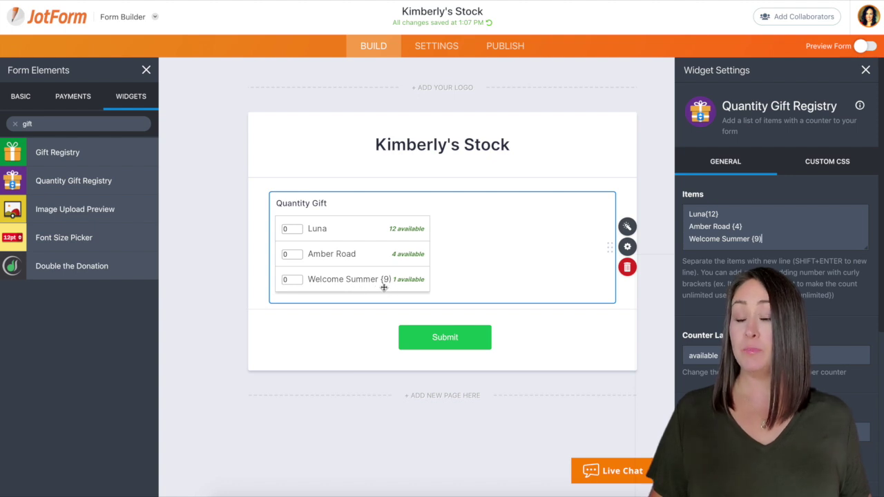
pyautogui.click(762, 239)
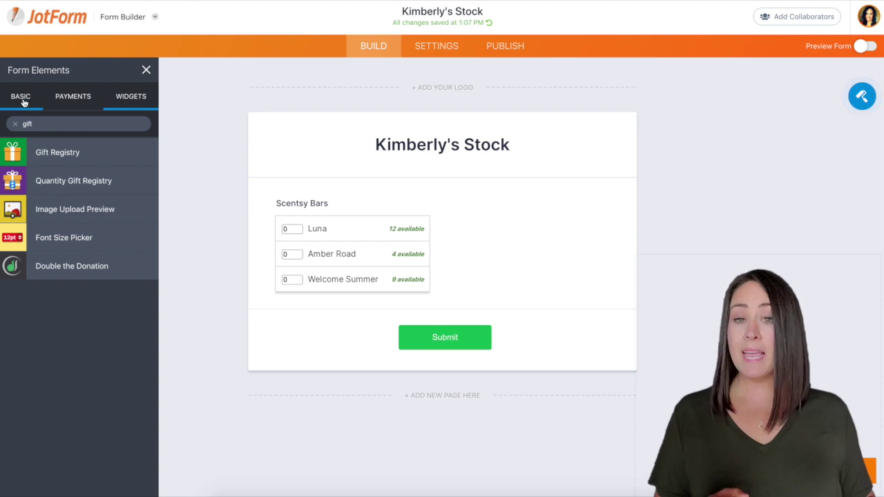
pyautogui.click(20, 100)
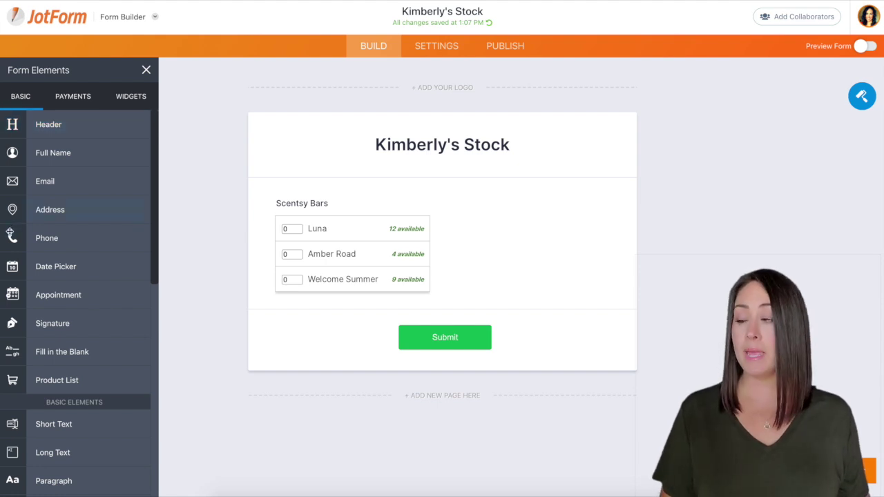
# Add a Section Collapse above the product list and title it 'Scentsy Bars'.
pyautogui.scroll(-7, 44, 235)
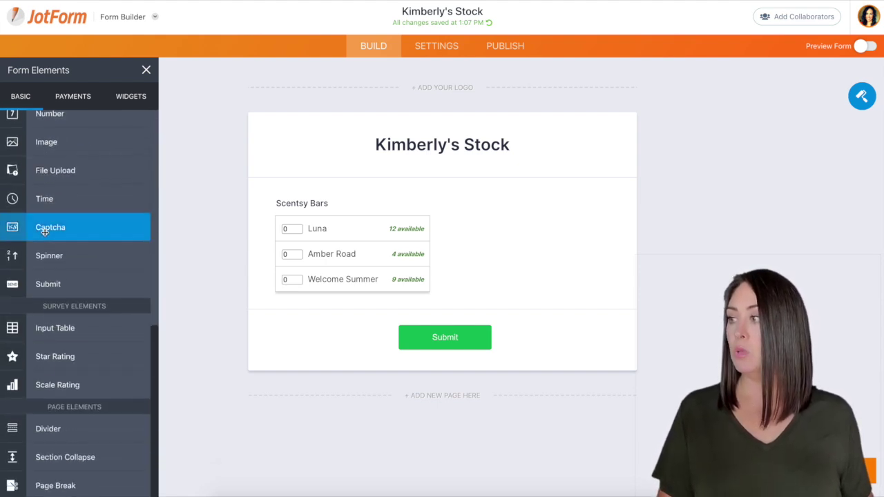
pyautogui.moveTo(65, 457); pyautogui.dragTo(365, 218)
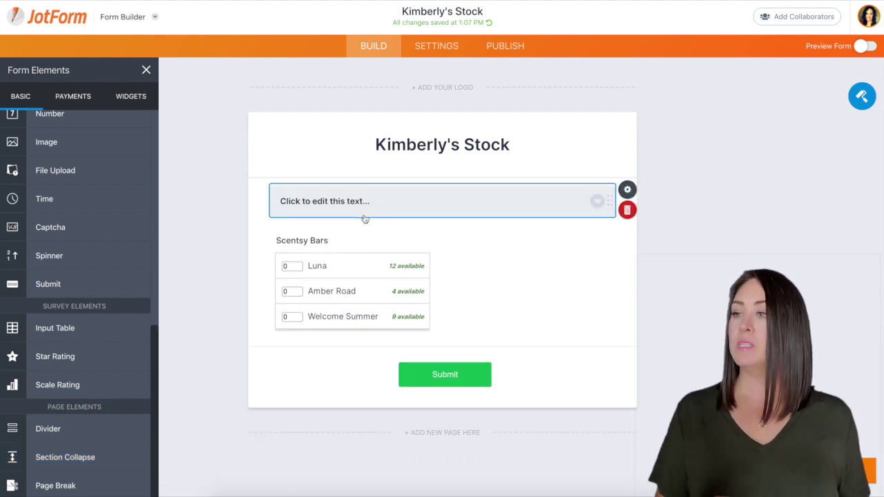
pyautogui.click(629, 193)
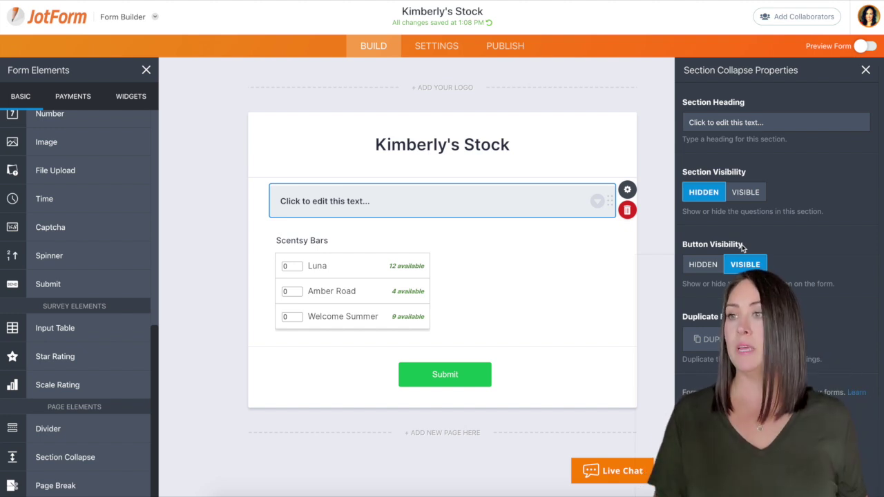
pyautogui.click(325, 201)
pyautogui.write('Sce')
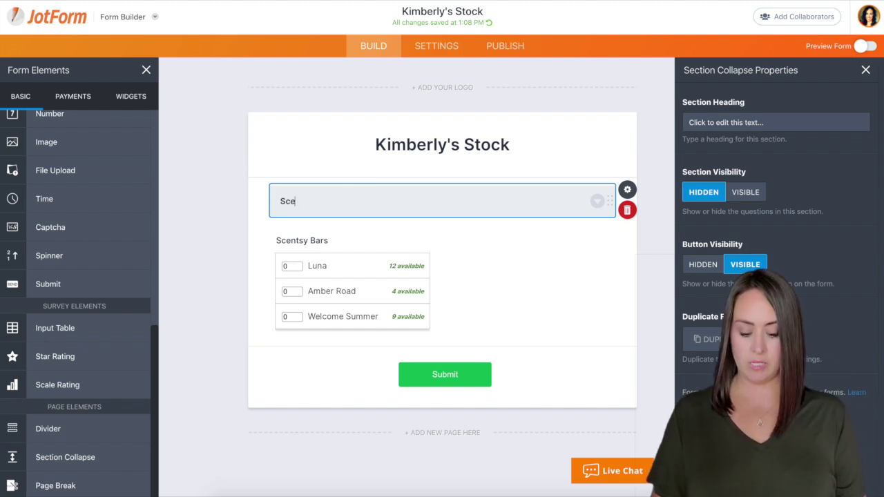
pyautogui.write('ntsy Bars')
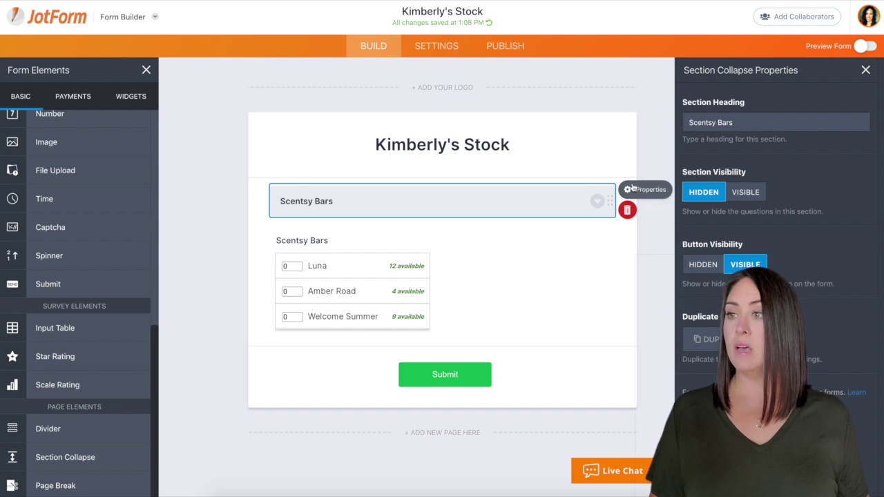
# Duplicate the section and the product list, placing both copies below the first list.
pyautogui.click(715, 340)
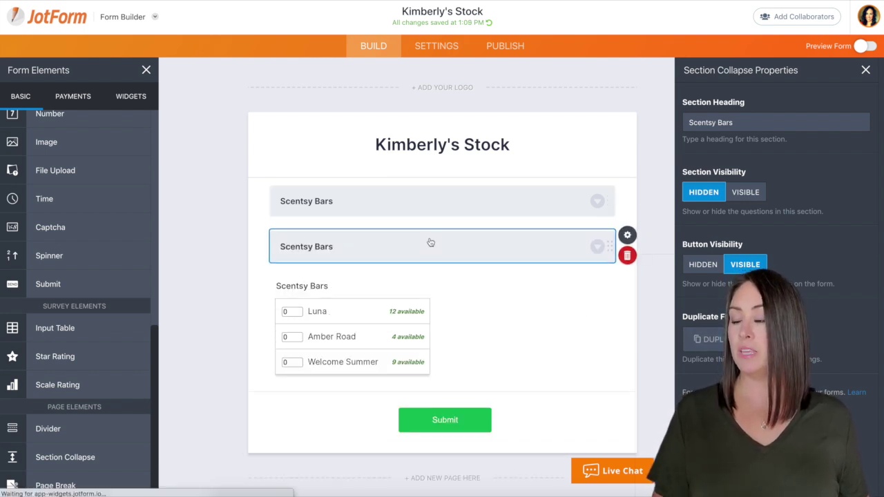
pyautogui.moveTo(429, 243); pyautogui.dragTo(421, 369)
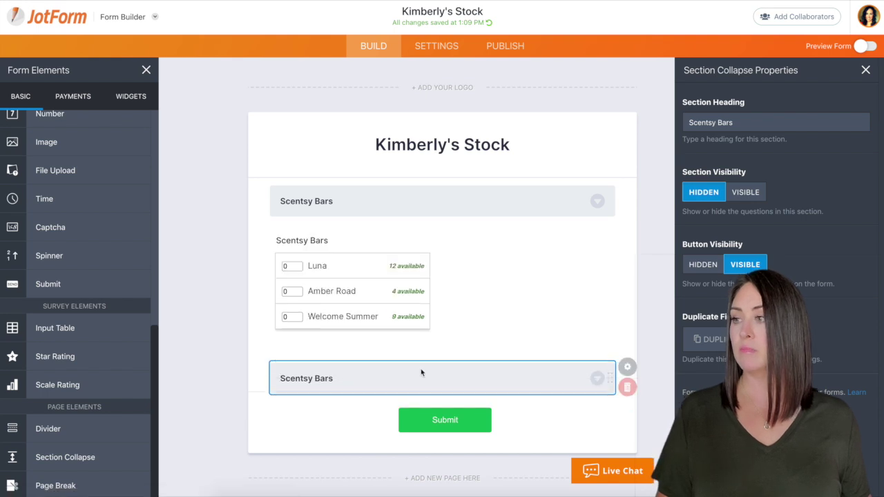
pyautogui.click(504, 291)
pyautogui.click(630, 287)
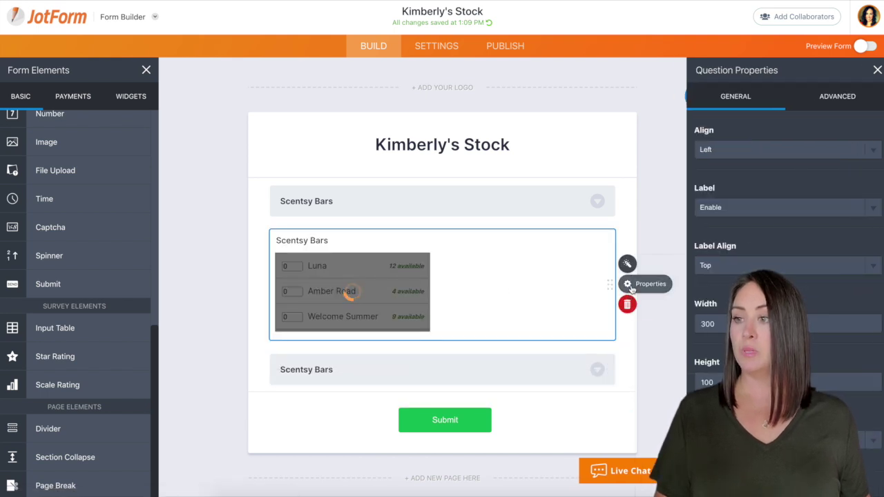
pyautogui.scroll(-2, 489, 270)
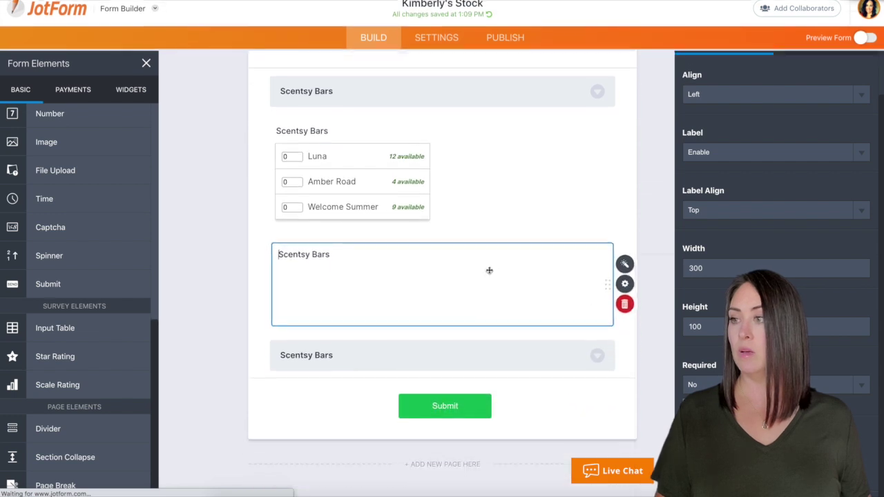
pyautogui.moveTo(447, 266); pyautogui.dragTo(449, 310)
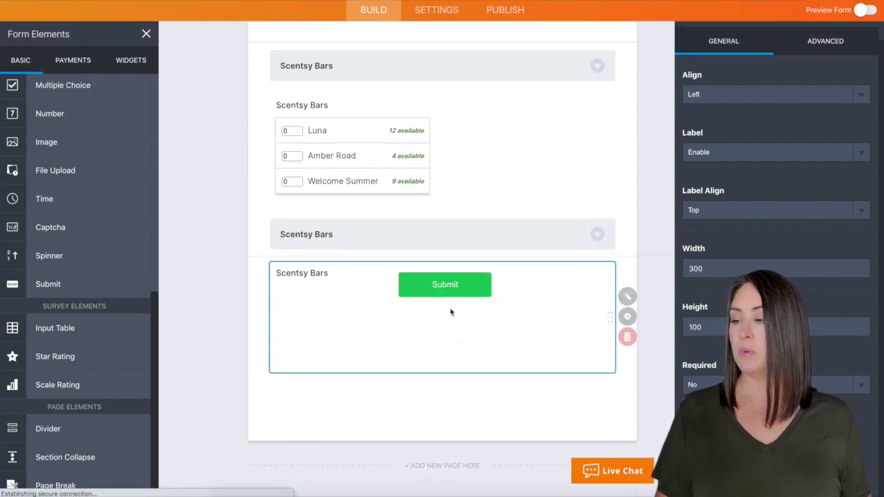
# Rename the second section header to 'Room Sprays'.
pyautogui.click(337, 236)
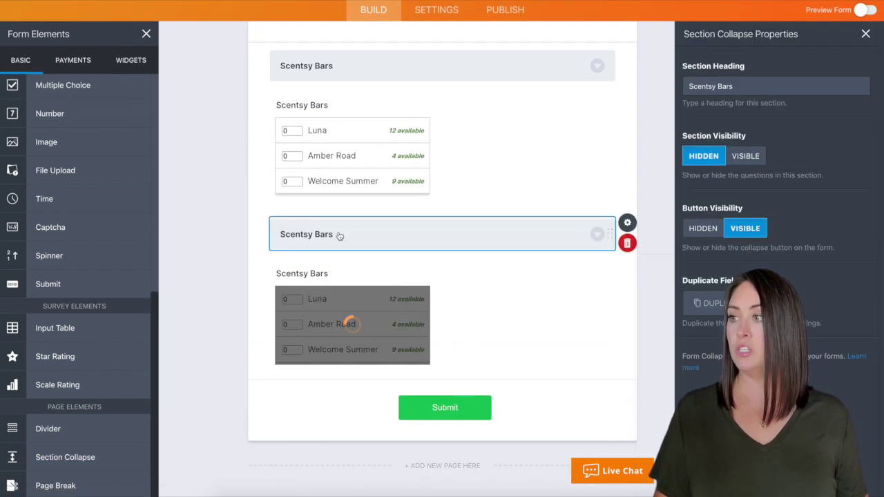
pyautogui.tripleClick(337, 237)
pyautogui.write('Room Sprays')
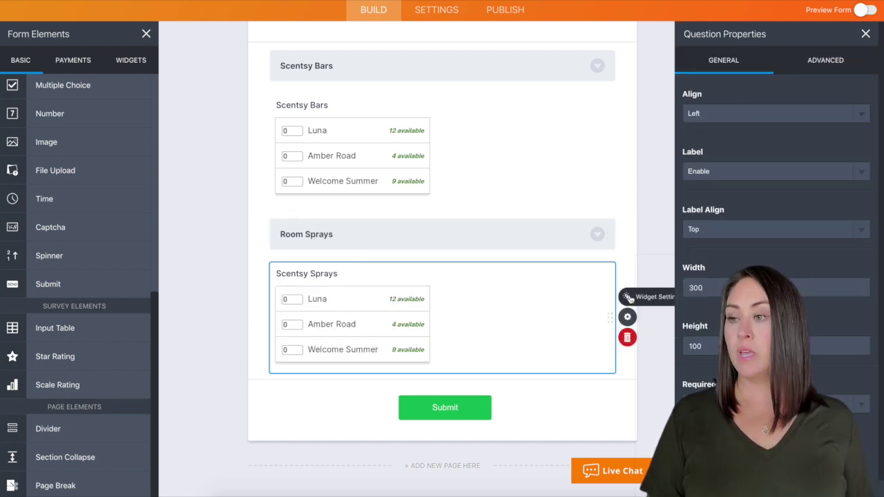
# In the copied list's item settings, change Luna's count from 12 to 8.
pyautogui.click(627, 297)
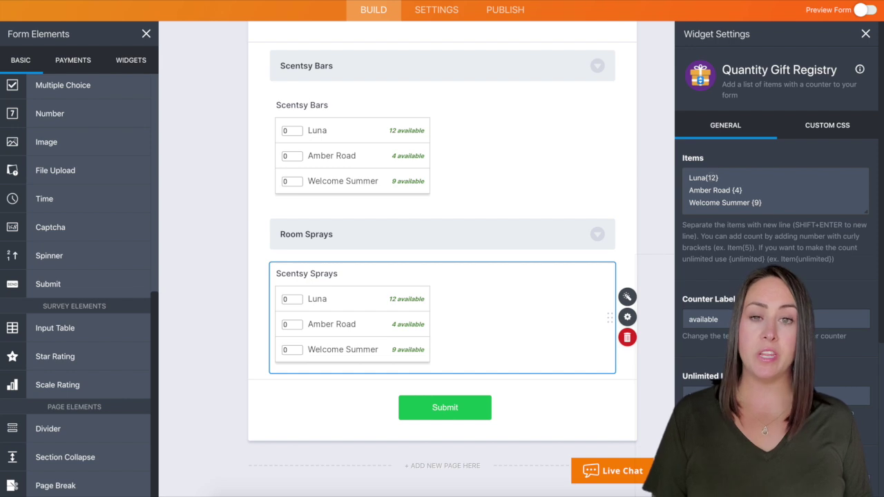
pyautogui.doubleClick(712, 177)
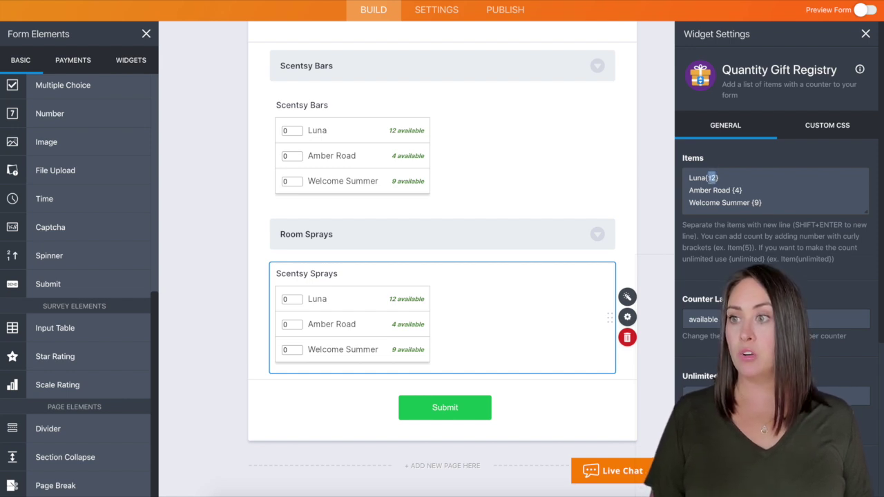
pyautogui.write('8')
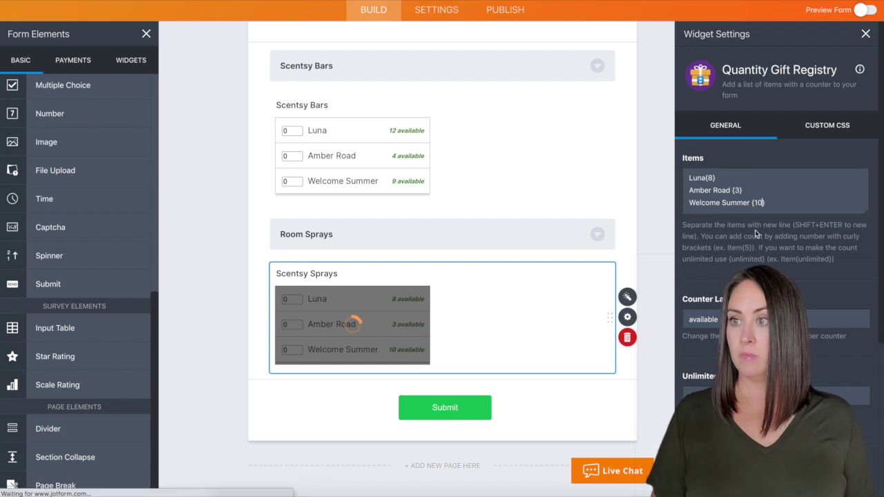
pyautogui.scroll(2, 641, 231)
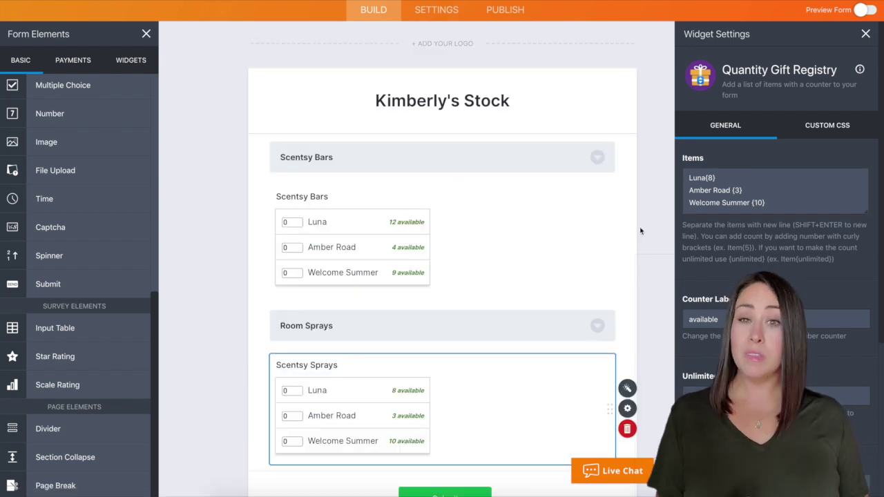
# Add a Full Name field and an Address field below Scentsy Sprays.
pyautogui.scroll(6, 76, 387)
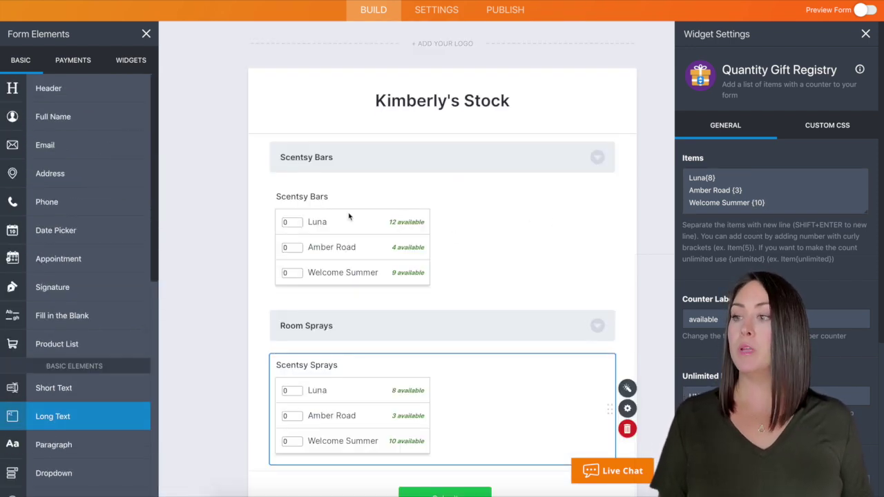
pyautogui.scroll(-2, 453, 235)
pyautogui.moveTo(50, 117)
pyautogui.mouseDown()
pyautogui.moveTo(367, 402)
pyautogui.moveTo(385, 408)
pyautogui.mouseUp()
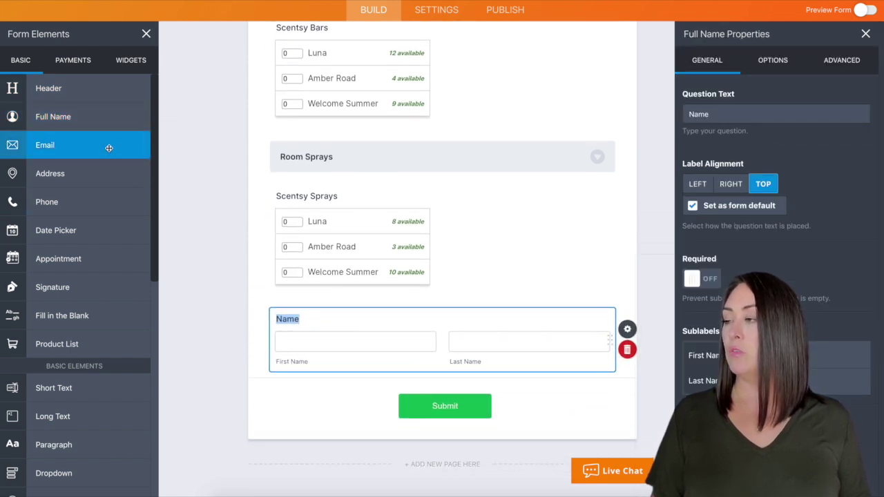
pyautogui.moveTo(55, 173); pyautogui.dragTo(375, 391)
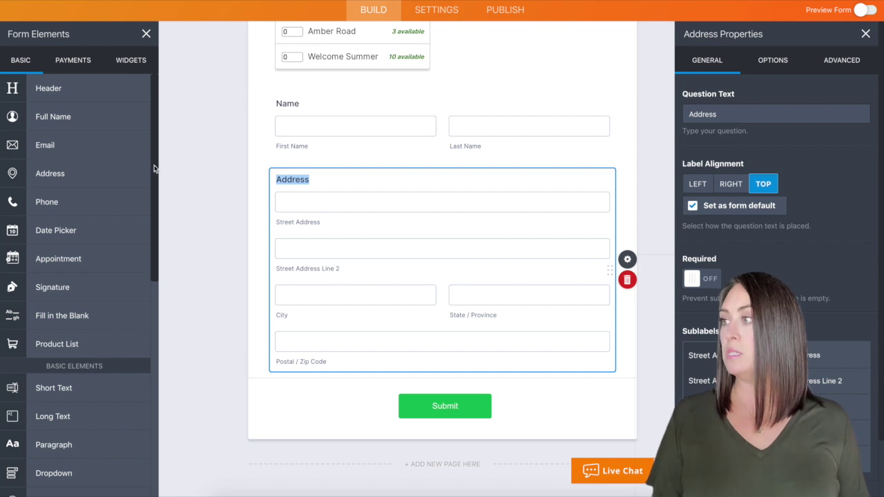
# Add a dropdown 'How would you prefer to pay?' with PayPal and Venmo options.
pyautogui.scroll(-5, 72, 173)
pyautogui.scroll(-2, 73, 173)
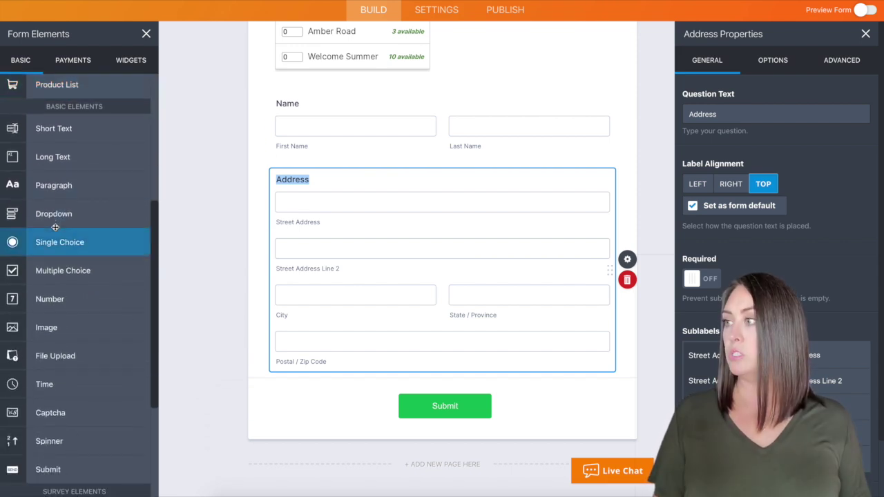
pyautogui.moveTo(62, 213); pyautogui.dragTo(390, 417)
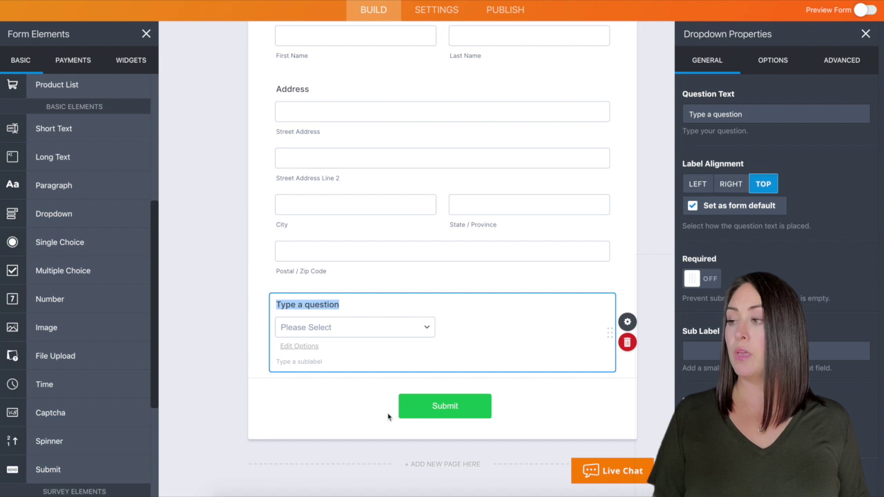
pyautogui.write('How would you prefer to pay?')
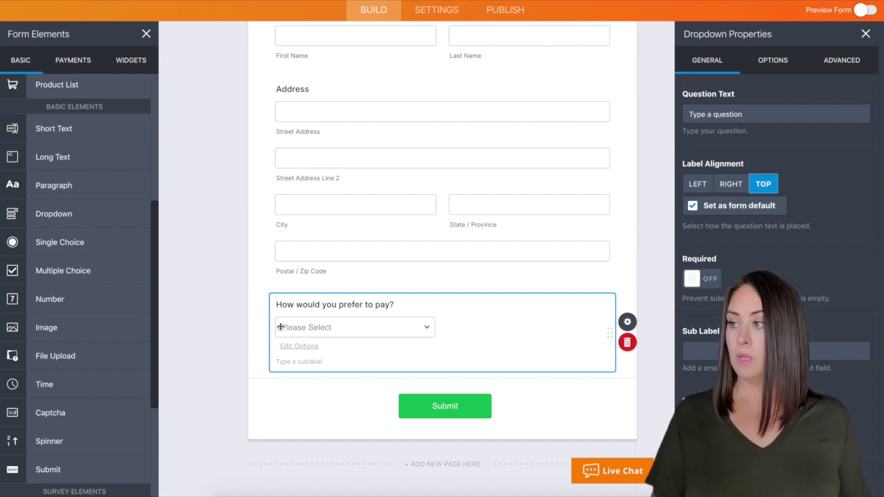
pyautogui.click(299, 346)
pyautogui.write('PayPal')
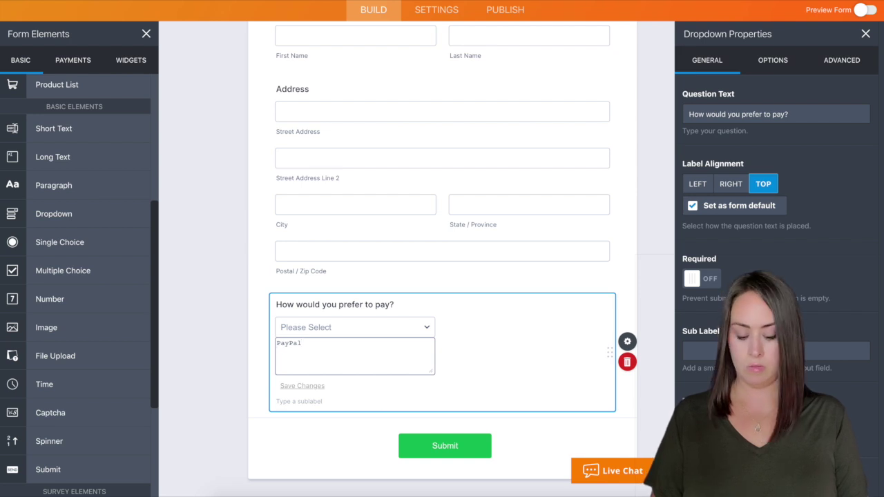
pyautogui.click(464, 337)
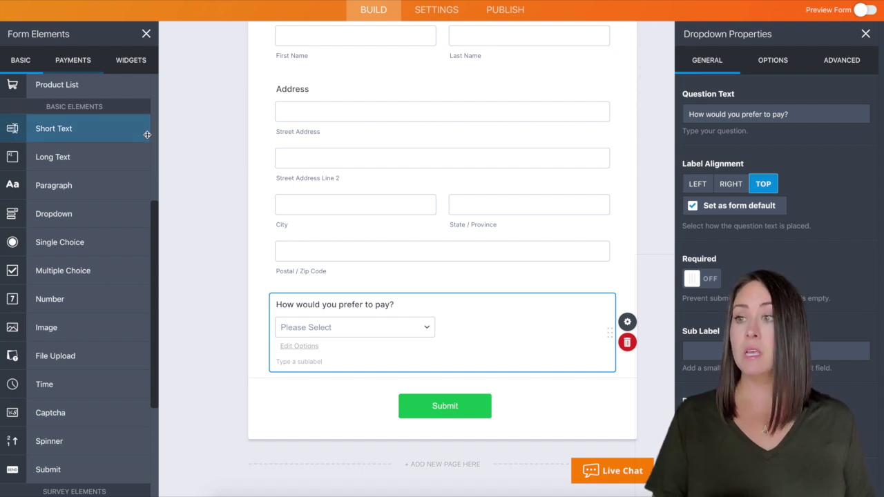
pyautogui.click(665, 370)
pyautogui.scroll(5, 518, 370)
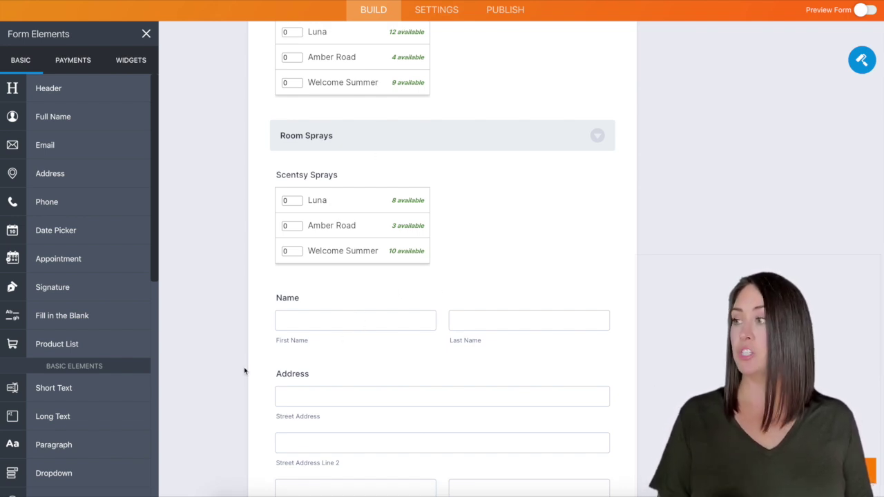
# Add a 'Personal Information' collapsible section above Name and Address, with visibility set to Visible.
pyautogui.scroll(-6, 89, 367)
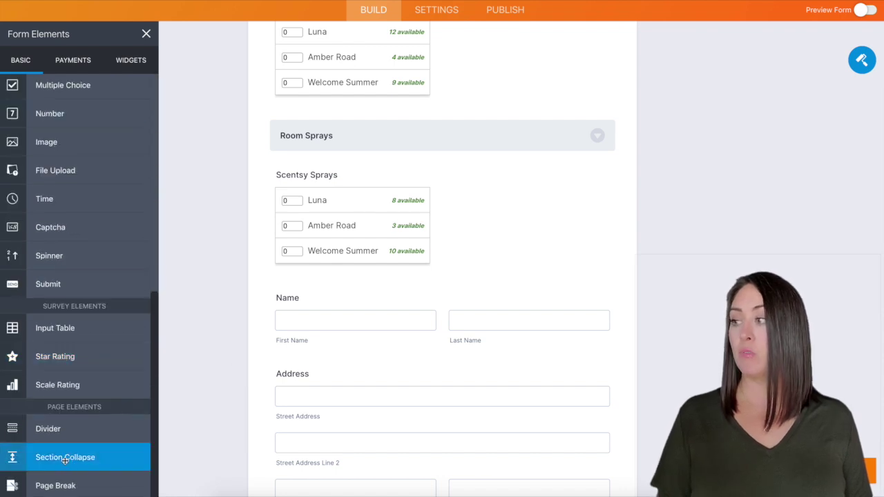
pyautogui.moveTo(72, 459)
pyautogui.mouseDown()
pyautogui.moveTo(306, 267)
pyautogui.moveTo(381, 306)
pyautogui.mouseUp()
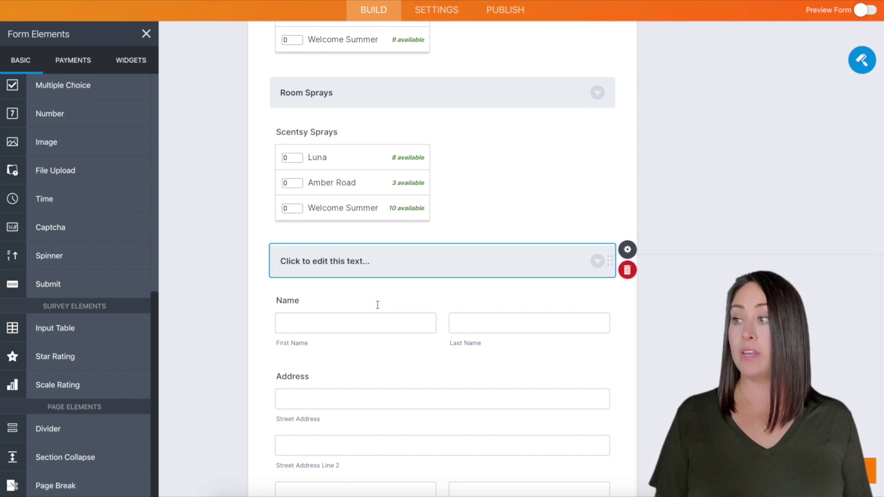
pyautogui.click(358, 261)
pyautogui.write('Personal Information')
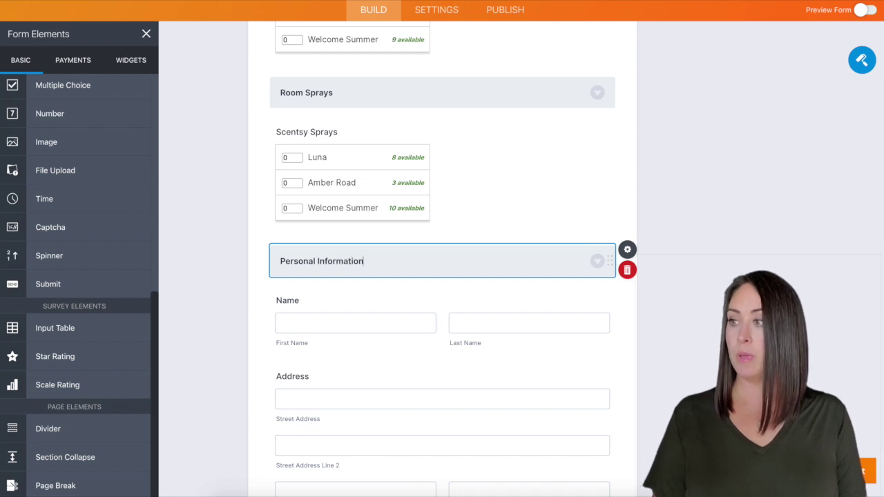
pyautogui.click(627, 249)
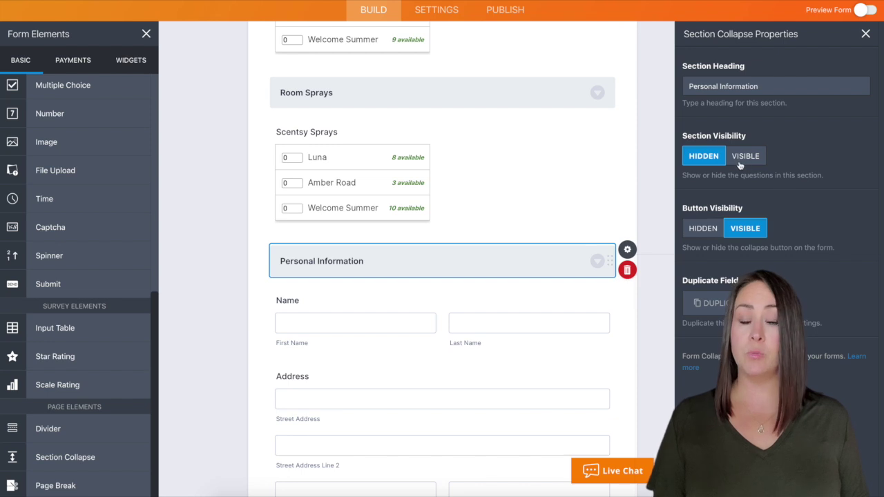
pyautogui.click(752, 159)
pyautogui.click(653, 316)
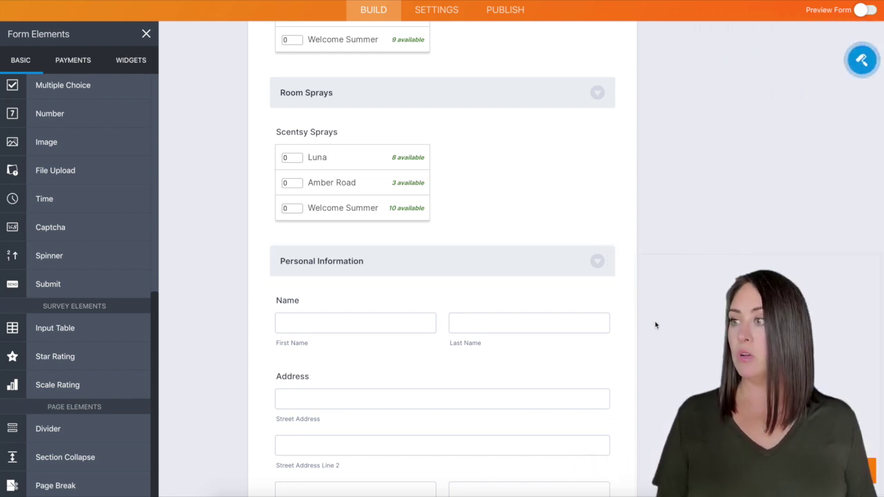
pyautogui.scroll(5, 656, 325)
# Publish the form and open the live version in a new tab.
pyautogui.click(505, 45)
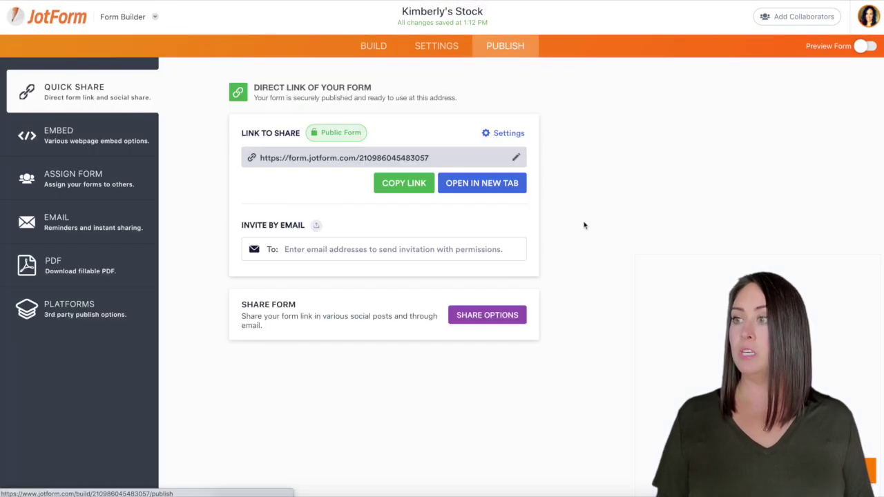
pyautogui.click(493, 188)
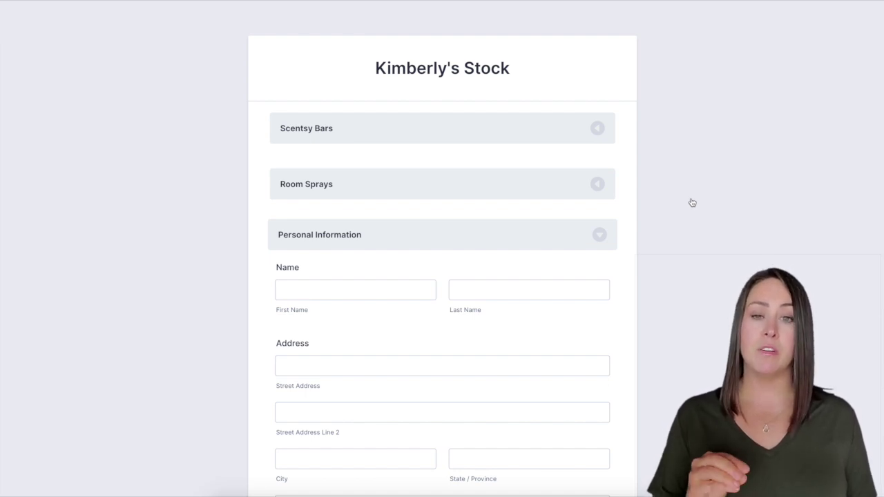
pyautogui.scroll(-2, 690, 201)
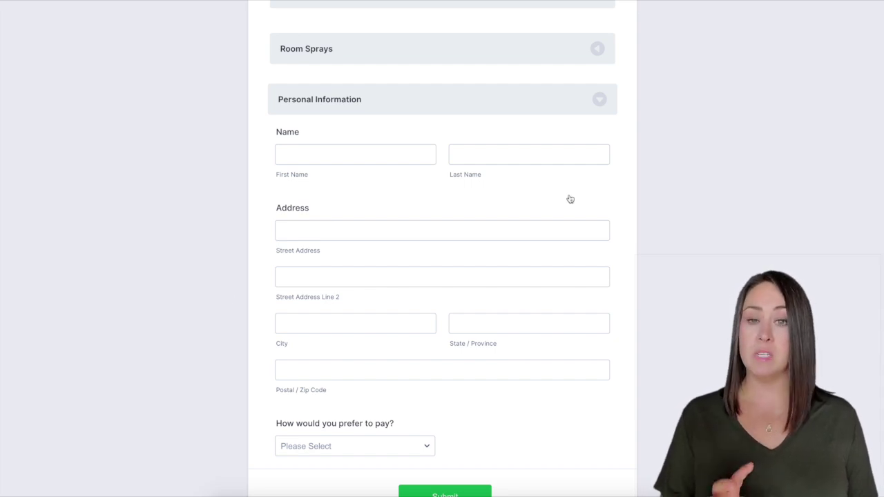
pyautogui.scroll(-1, 657, 318)
pyautogui.scroll(3, 684, 267)
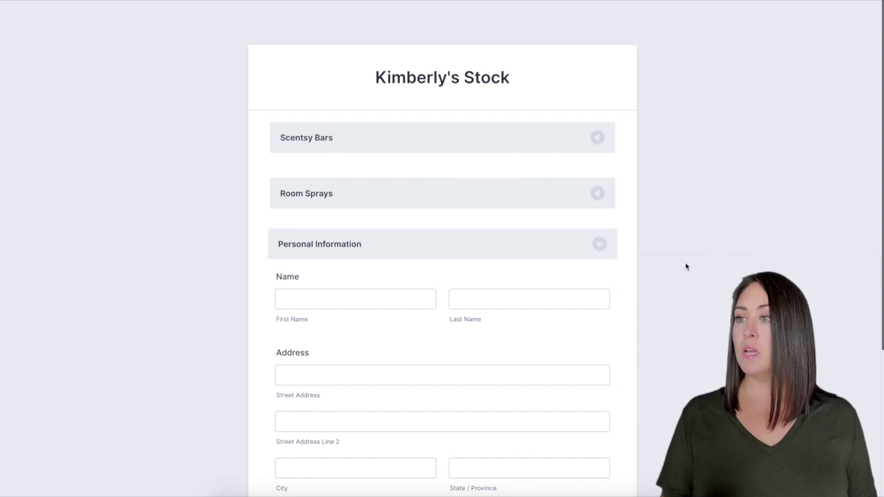
pyautogui.scroll(-1, 686, 267)
# Order 2 Luna and 3 Welcome Summer bars and 1 Amber Road spray.
pyautogui.click(598, 129)
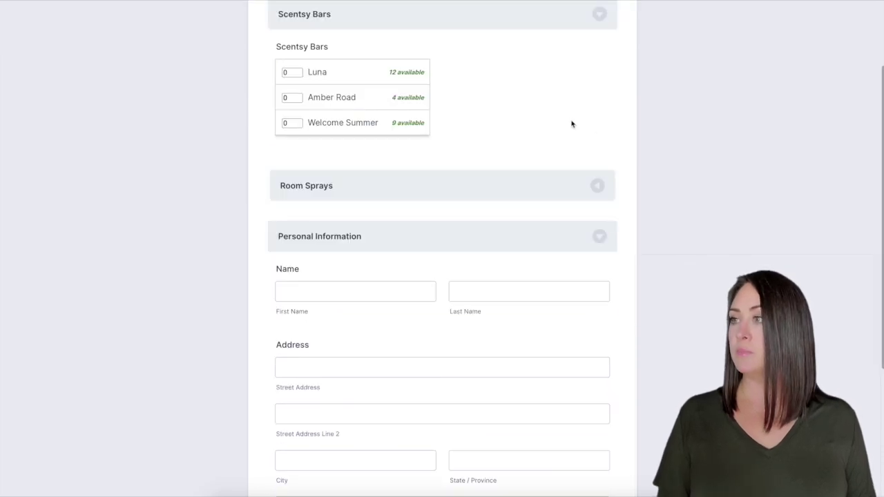
pyautogui.click(293, 72)
pyautogui.write('2')
pyautogui.click(290, 125)
pyautogui.write('3')
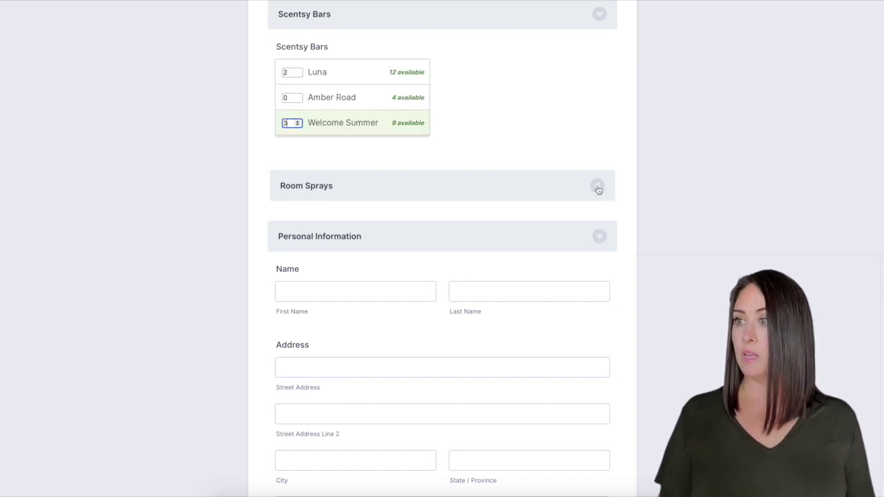
pyautogui.click(598, 186)
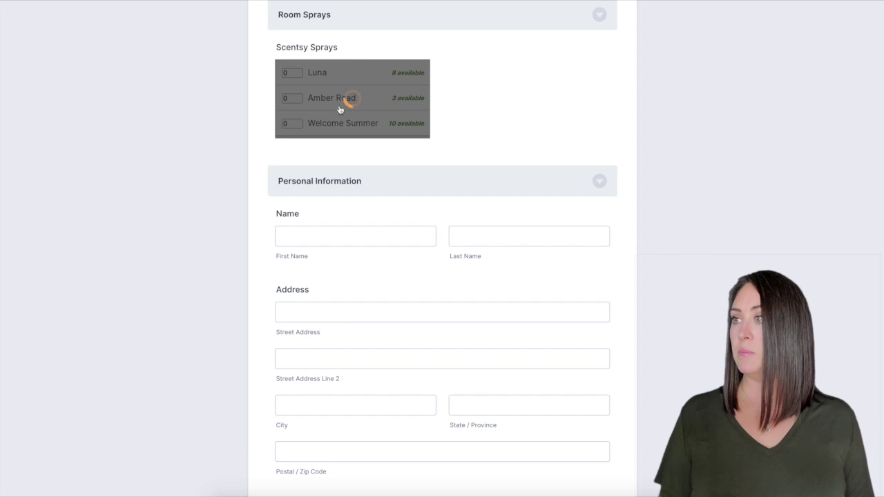
pyautogui.click(287, 99)
pyautogui.click(296, 97)
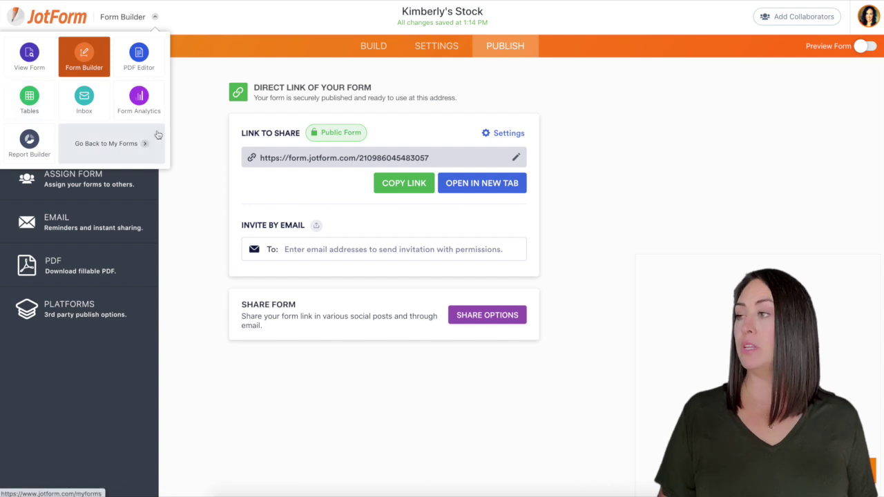
# Check the Tables entry (Luna [2], Welcome Summer [3], Amber Road [1], PayPal), then return to Form Builder.
pyautogui.click(158, 135)
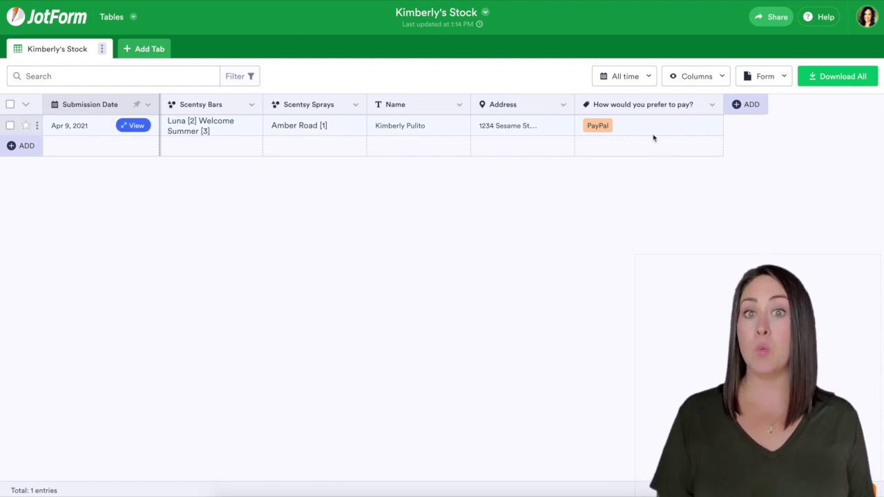
pyautogui.click(129, 17)
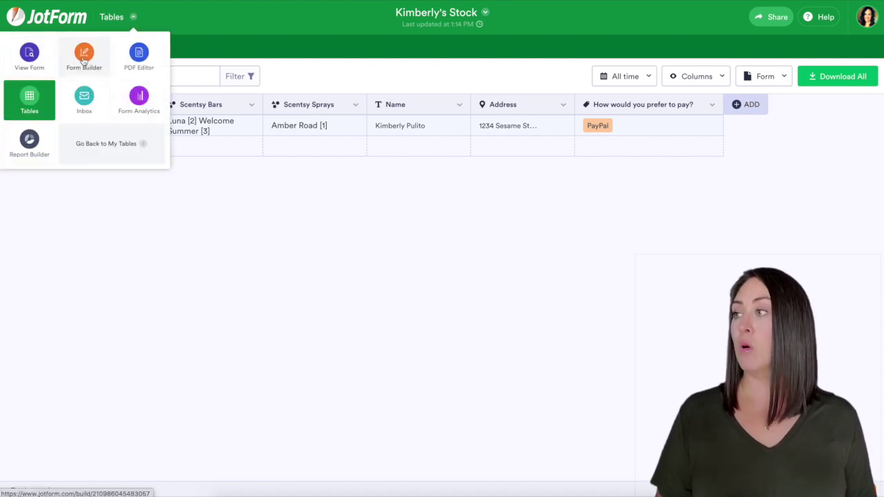
pyautogui.click(83, 59)
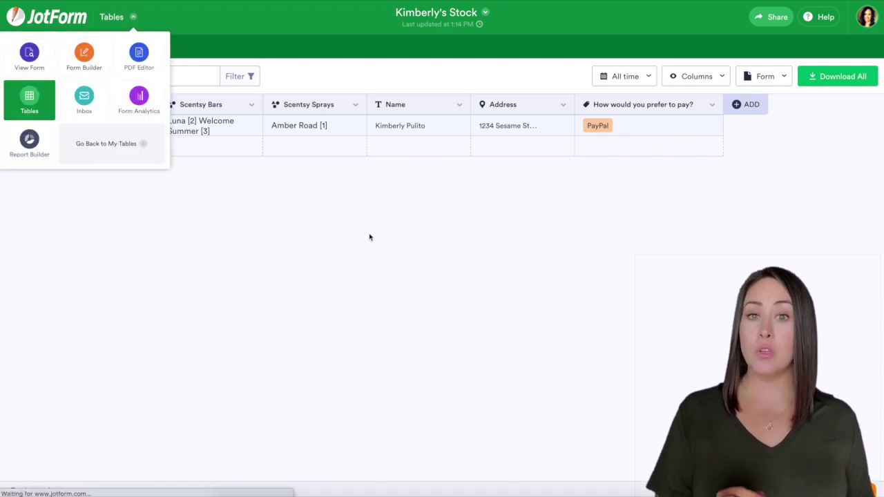